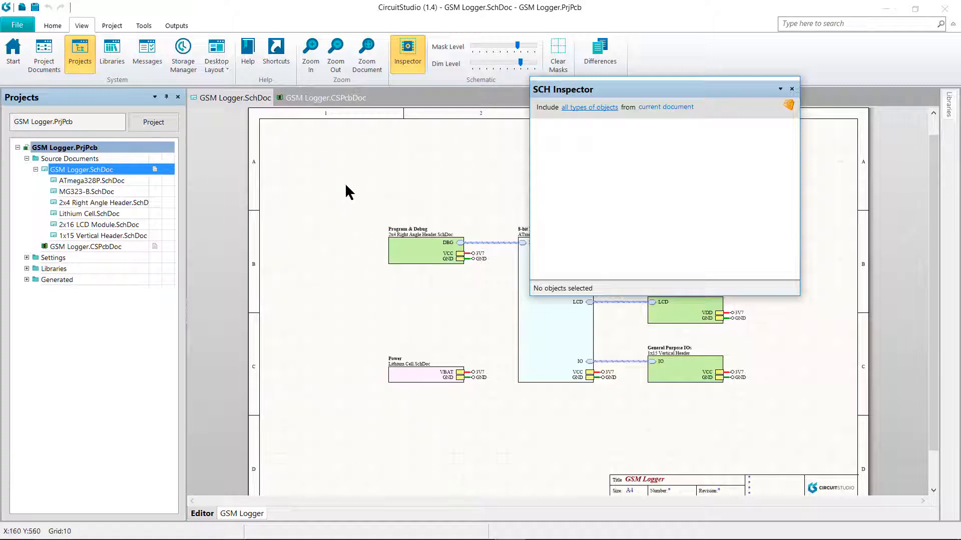
Close all open documents and create a blank PCB project named Multivibrator in its own project folder
{"action": "left_click", "coordinate": [23, 25]}
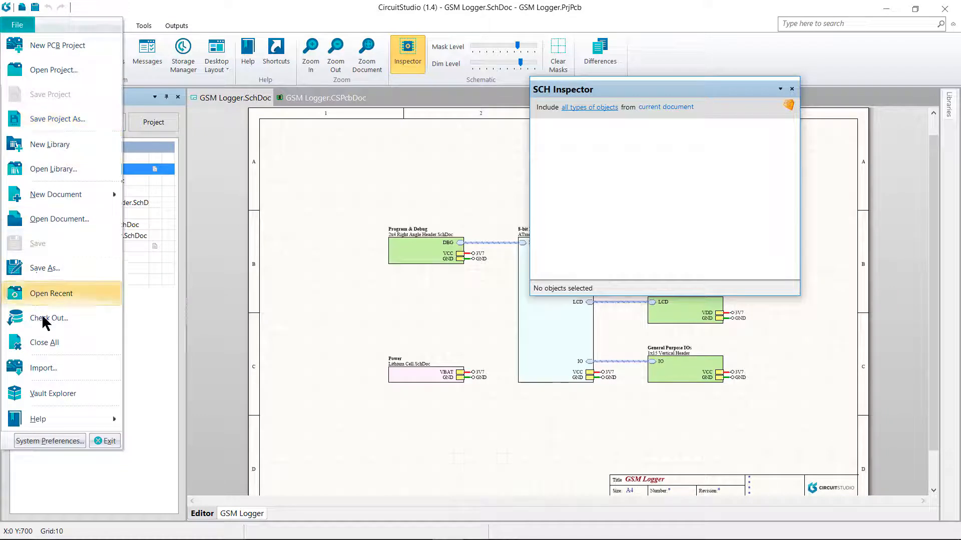
{"action": "left_click", "coordinate": [42, 344]}
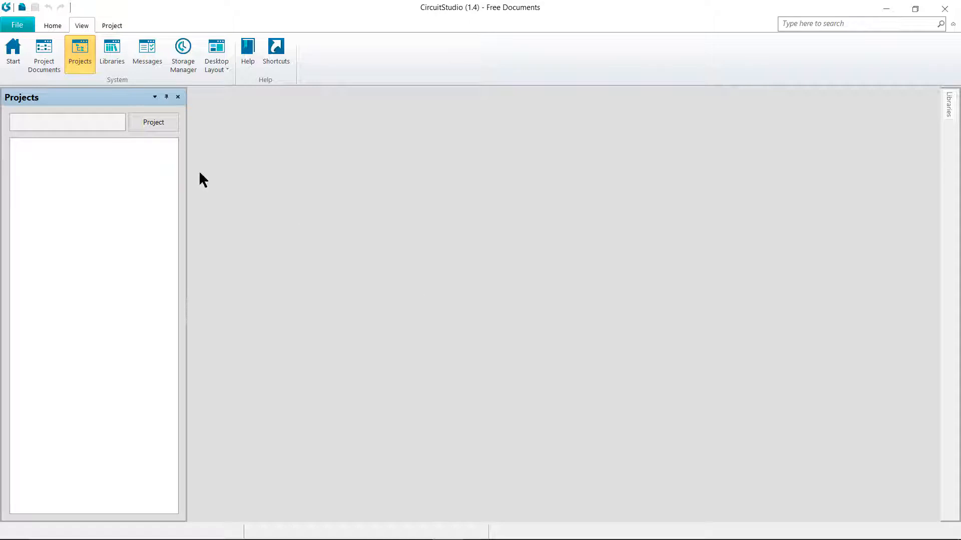
{"action": "left_click", "coordinate": [17, 25]}
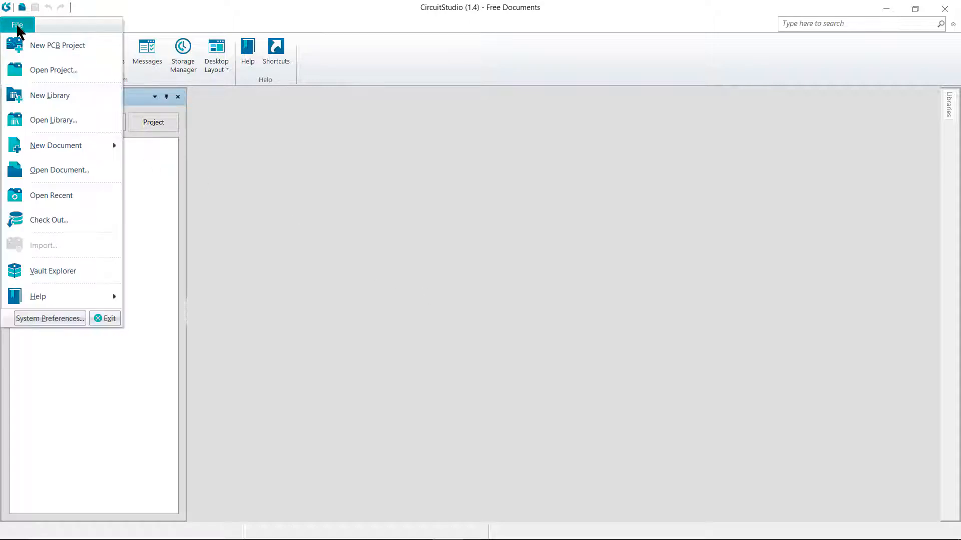
{"action": "left_click", "coordinate": [58, 44]}
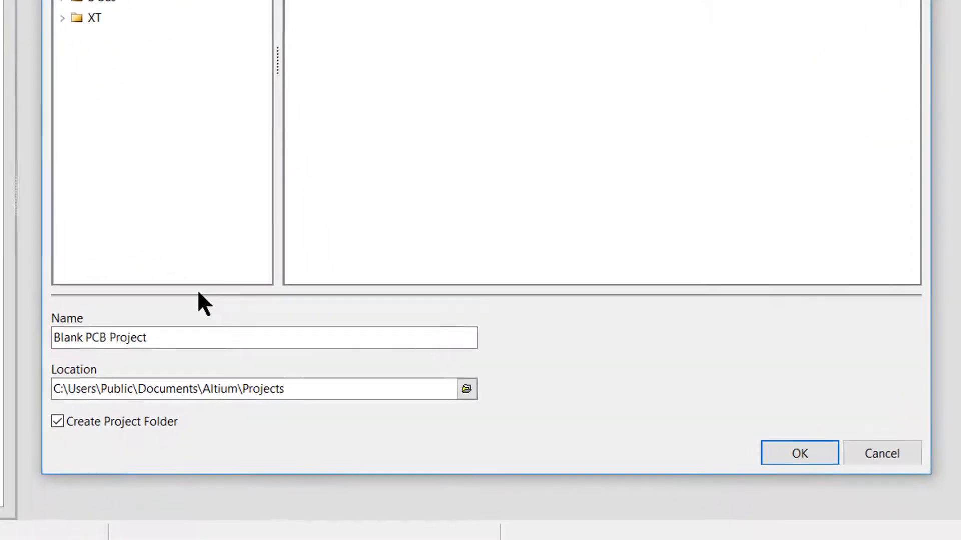
{"action": "left_click_drag", "start_coordinate": [142, 315], "coordinate": [15, 317]}
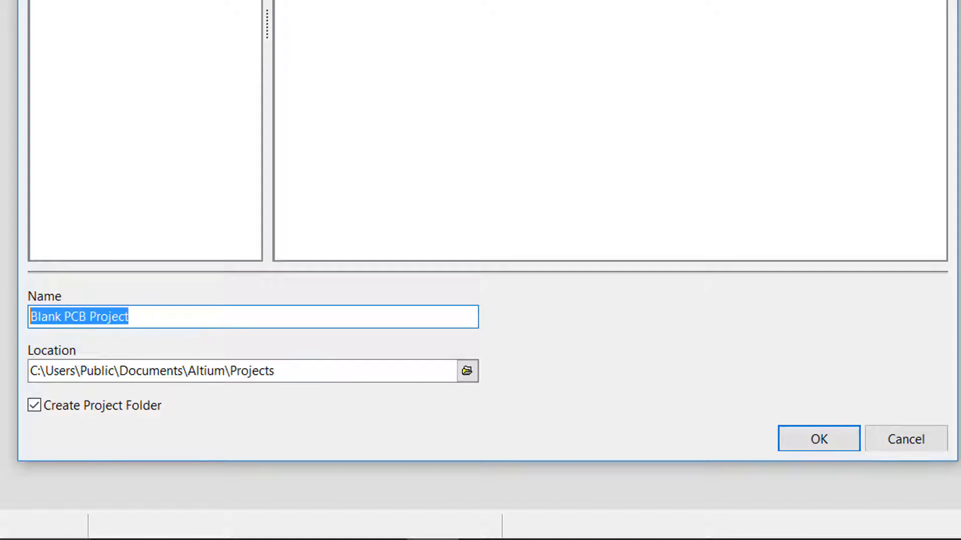
{"action": "type", "text": "Multi"}
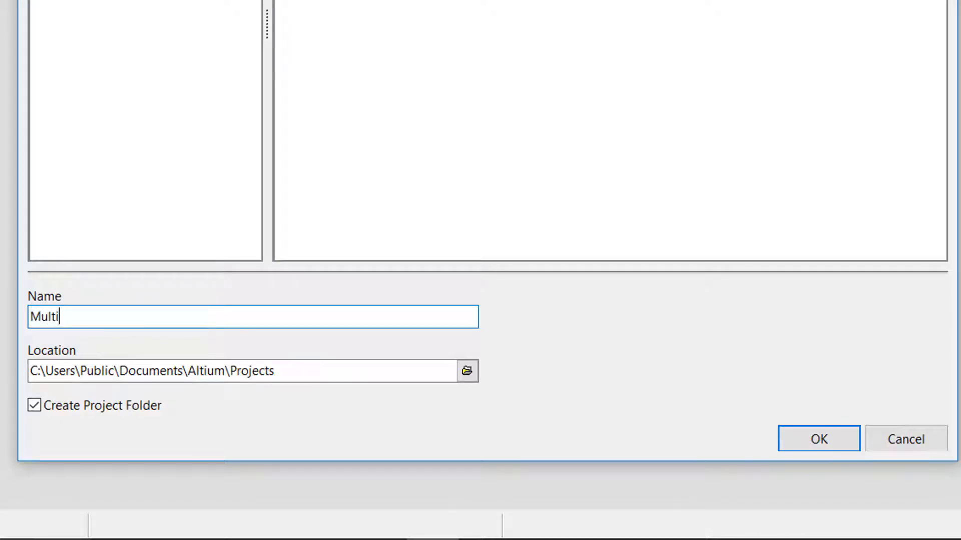
{"action": "type", "text": "vibrator"}
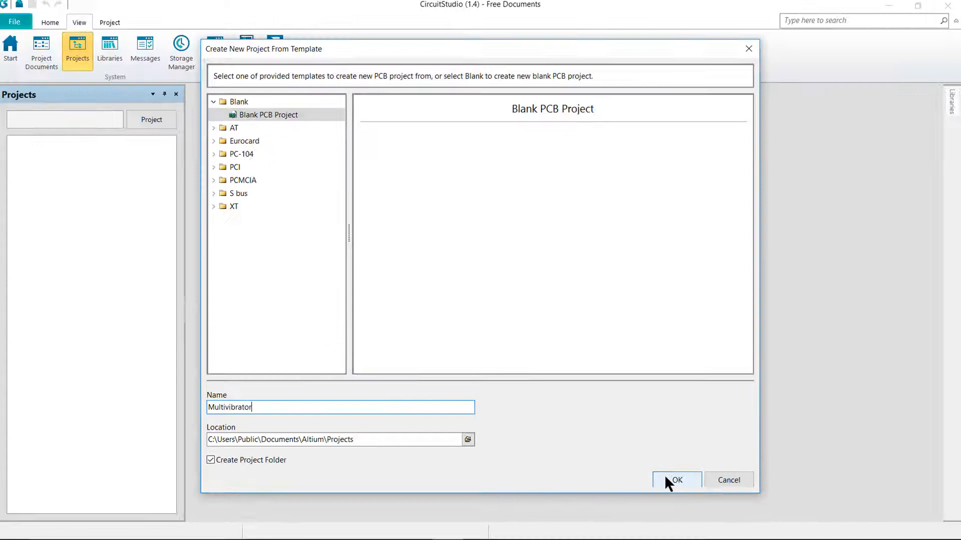
{"action": "left_click", "coordinate": [780, 439]}
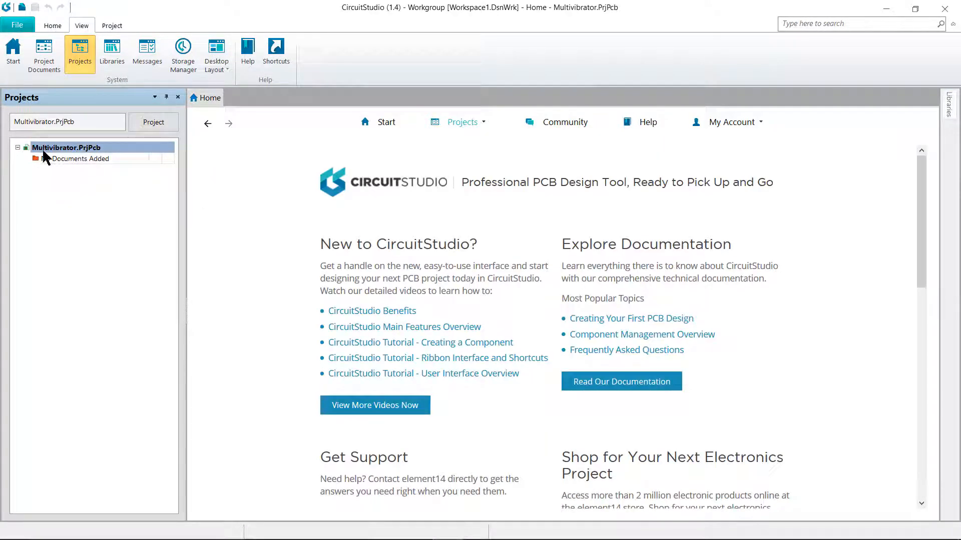
Add a new schematic and a new PCB document to the Multivibrator project
{"action": "right_click", "coordinate": [83, 147]}
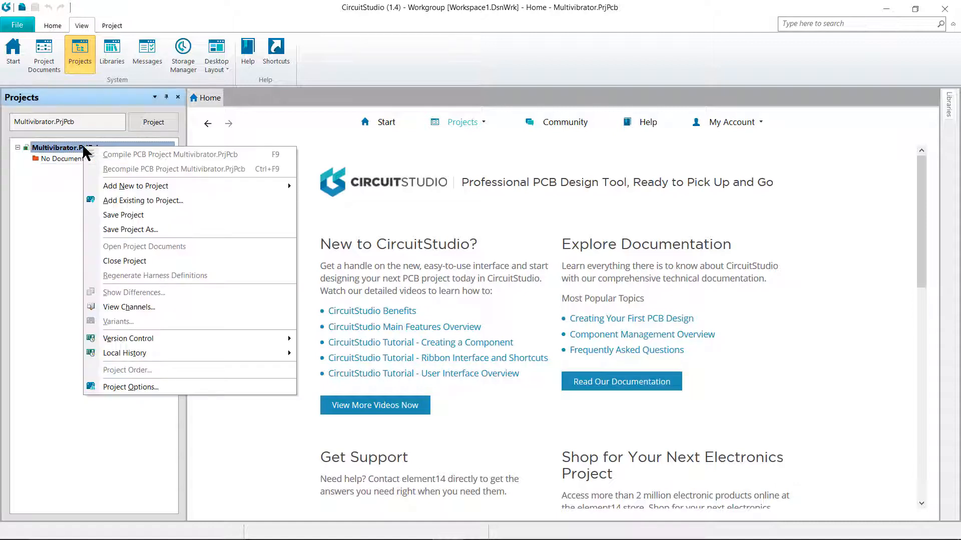
{"action": "mouse_move", "coordinate": [115, 186]}
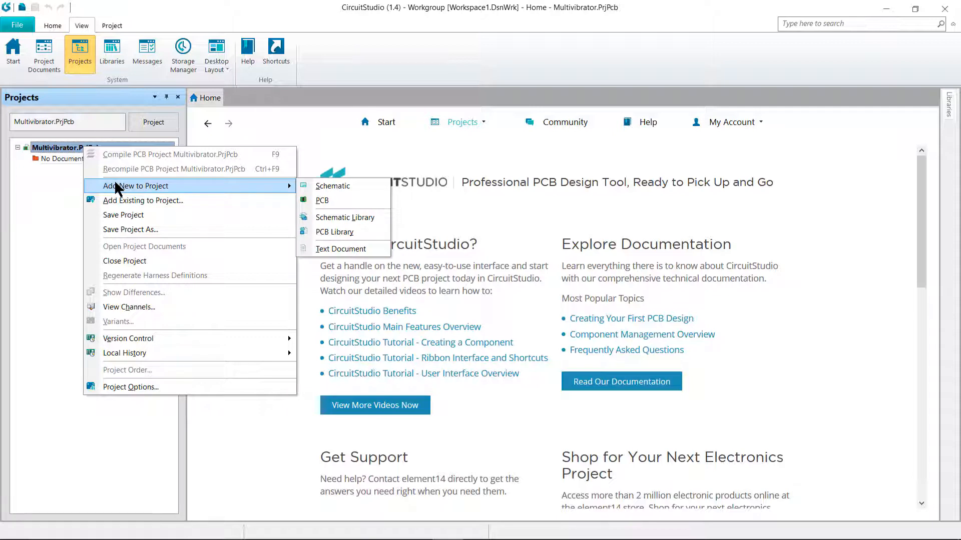
{"action": "left_click", "coordinate": [329, 186]}
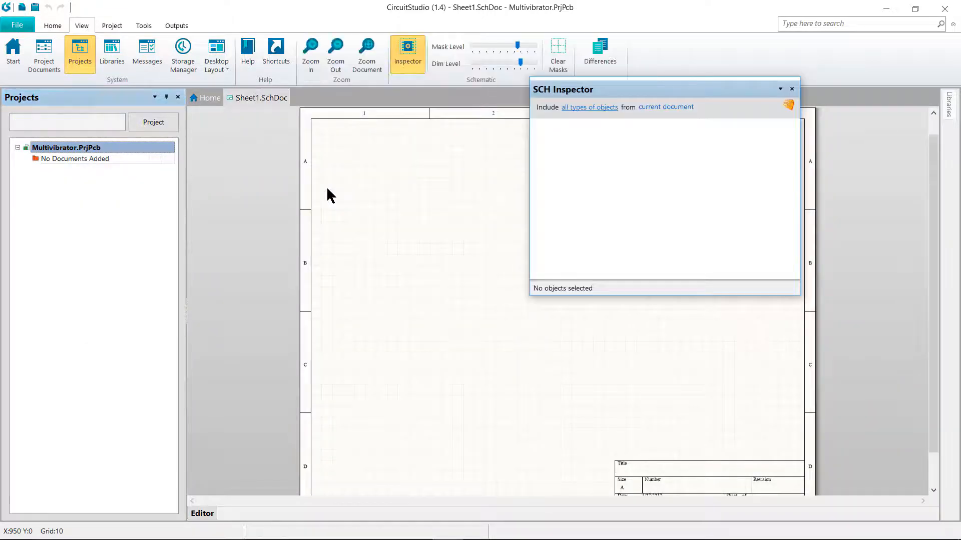
{"action": "right_click", "coordinate": [71, 148]}
{"action": "mouse_move", "coordinate": [102, 187]}
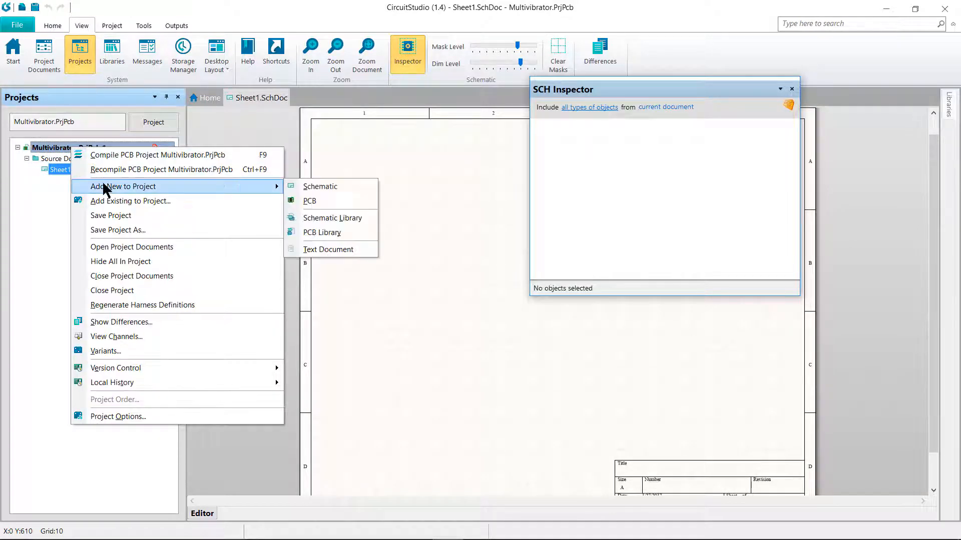
{"action": "left_click", "coordinate": [309, 201]}
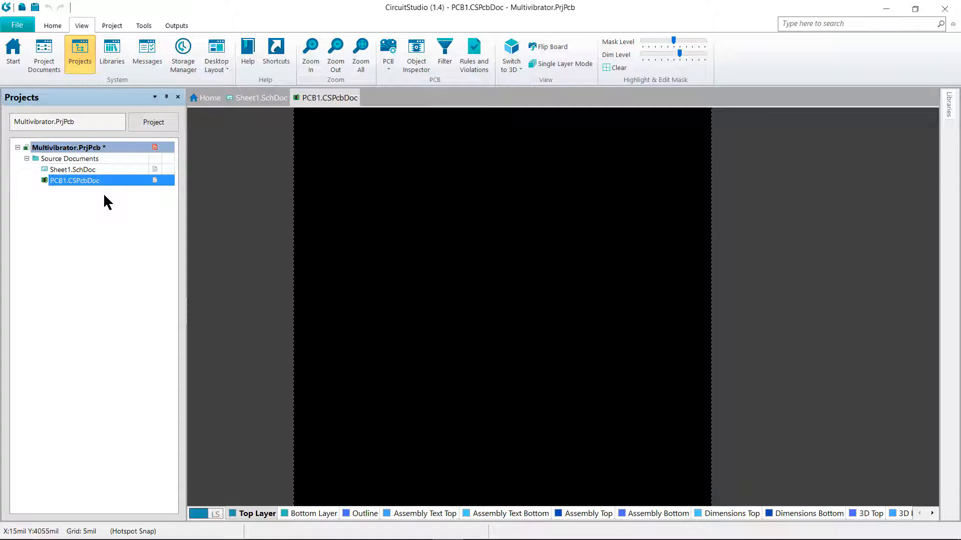
Save all project files, naming both the PCB document and the schematic Multivibrator
{"action": "left_click", "coordinate": [17, 26]}
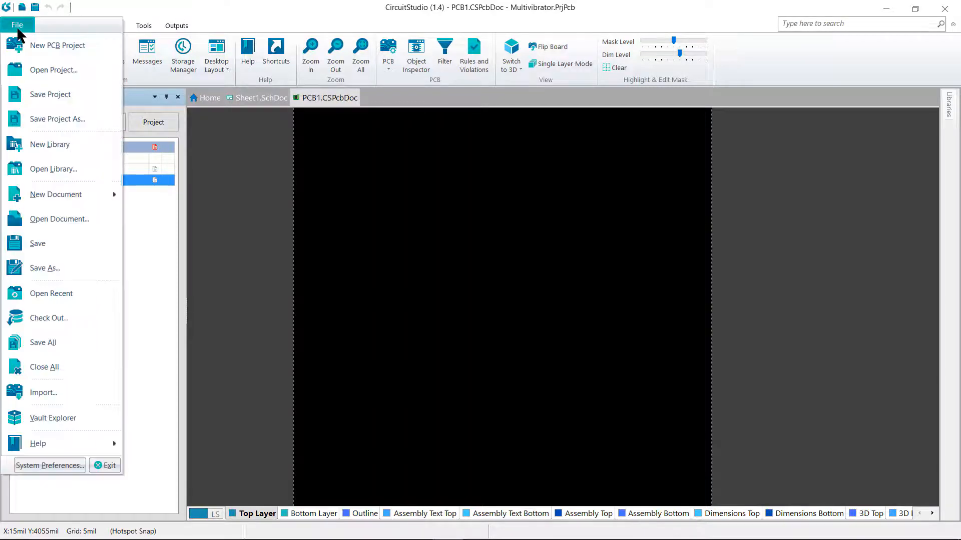
{"action": "left_click", "coordinate": [55, 343]}
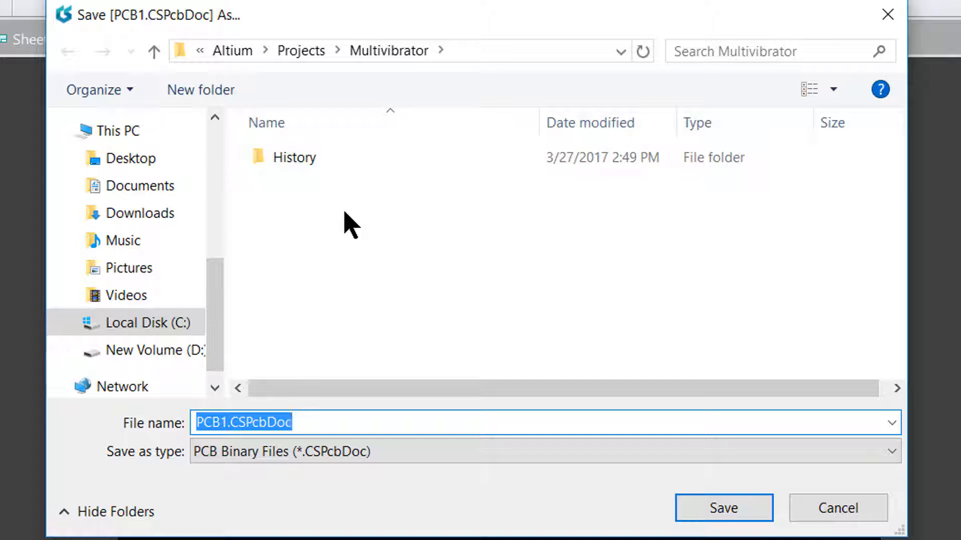
{"action": "left_click", "coordinate": [337, 416]}
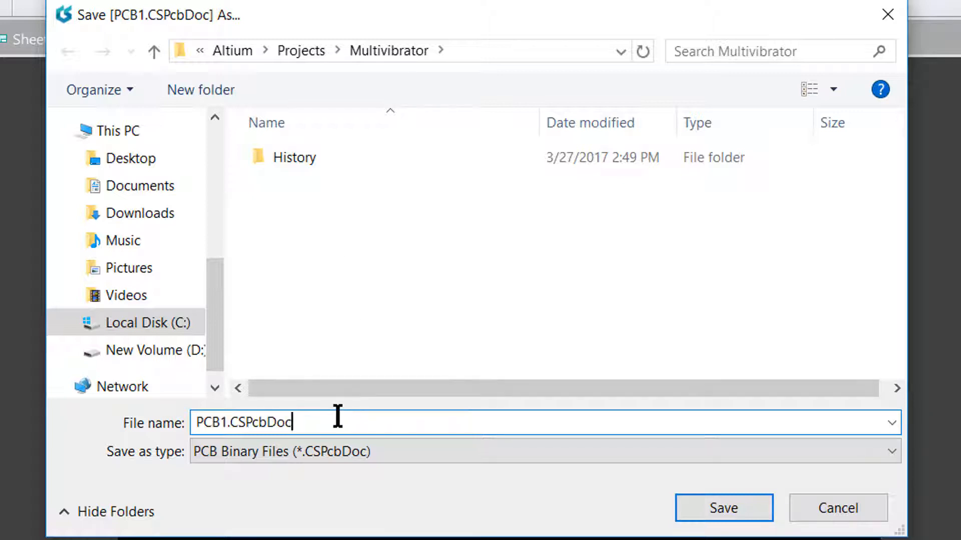
{"action": "left_click_drag", "start_coordinate": [326, 416], "coordinate": [57, 415]}
{"action": "type", "text": "Mu"}
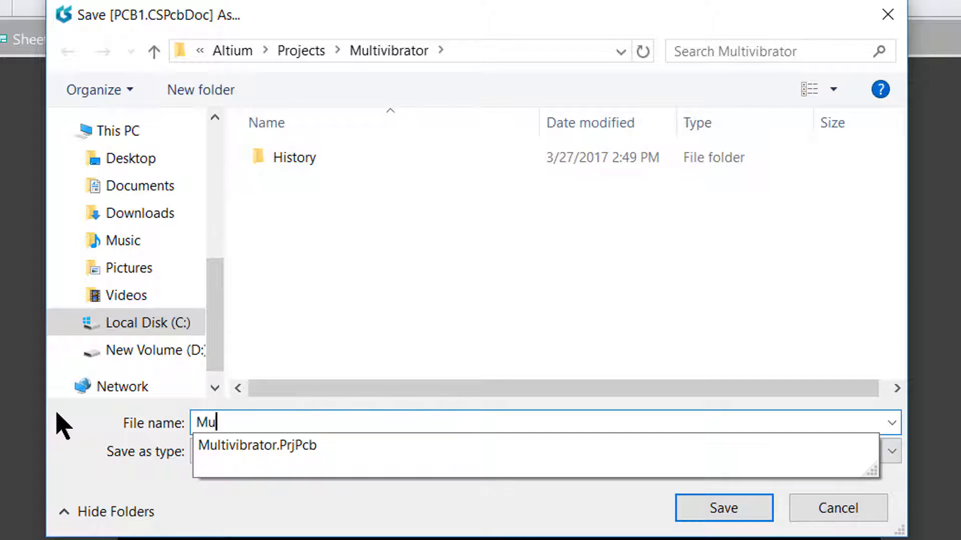
{"action": "type", "text": "ltivibrator"}
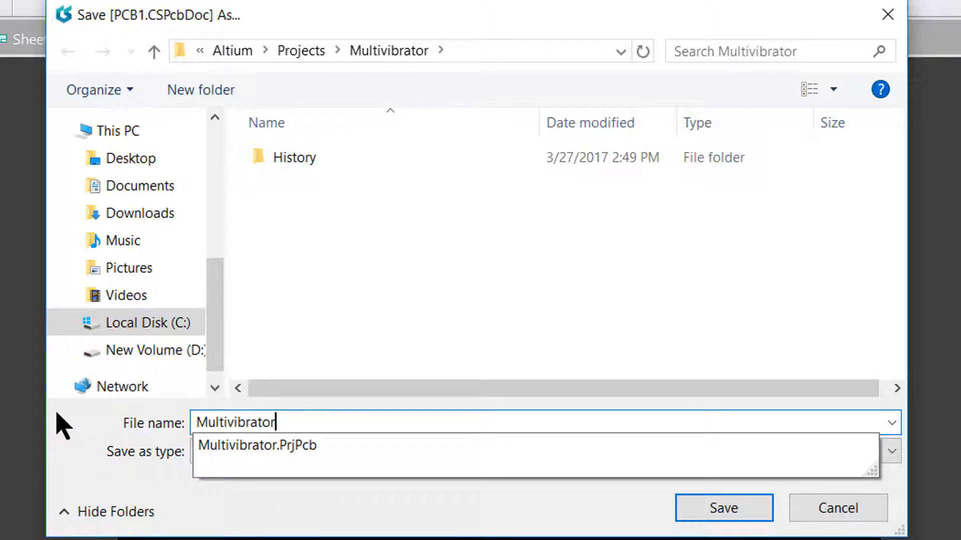
{"action": "left_click", "coordinate": [706, 509]}
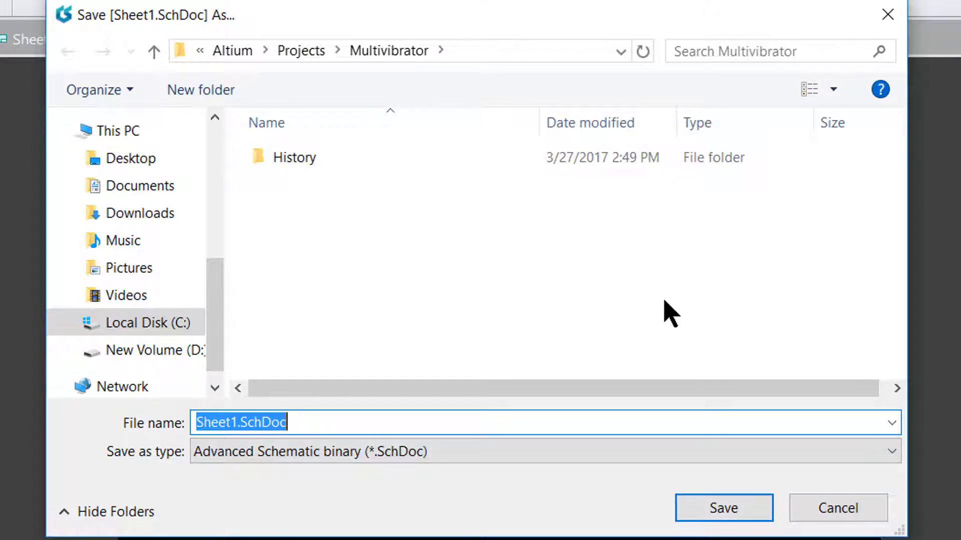
{"action": "type", "text": "Multivibrator"}
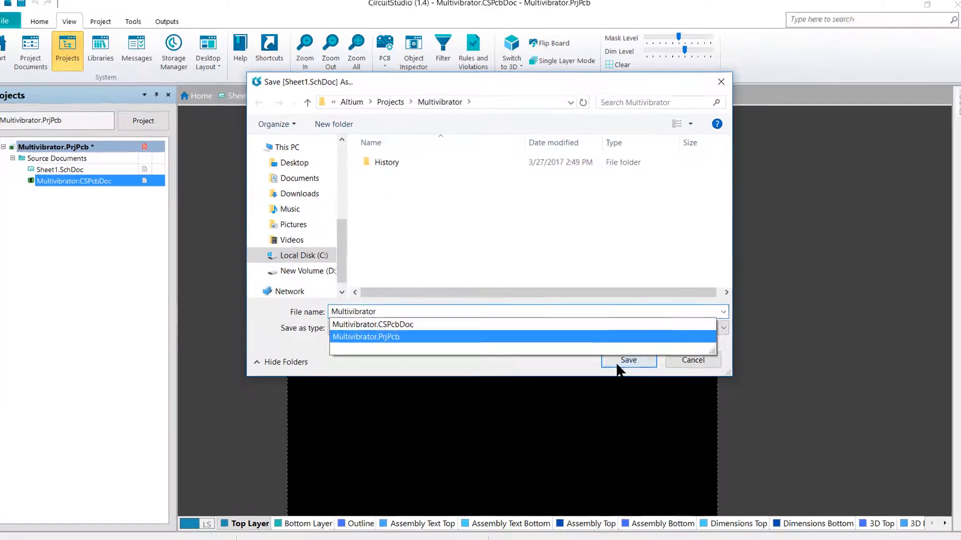
{"action": "left_click", "coordinate": [617, 366]}
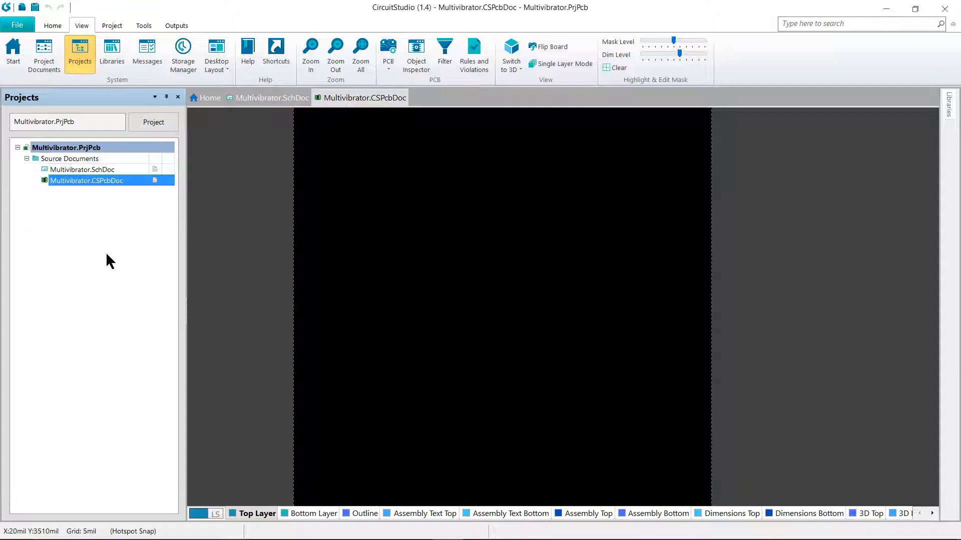
Set the standard sheet style of the Multivibrator schematic to Letter in its document options
{"action": "left_click", "coordinate": [111, 28]}
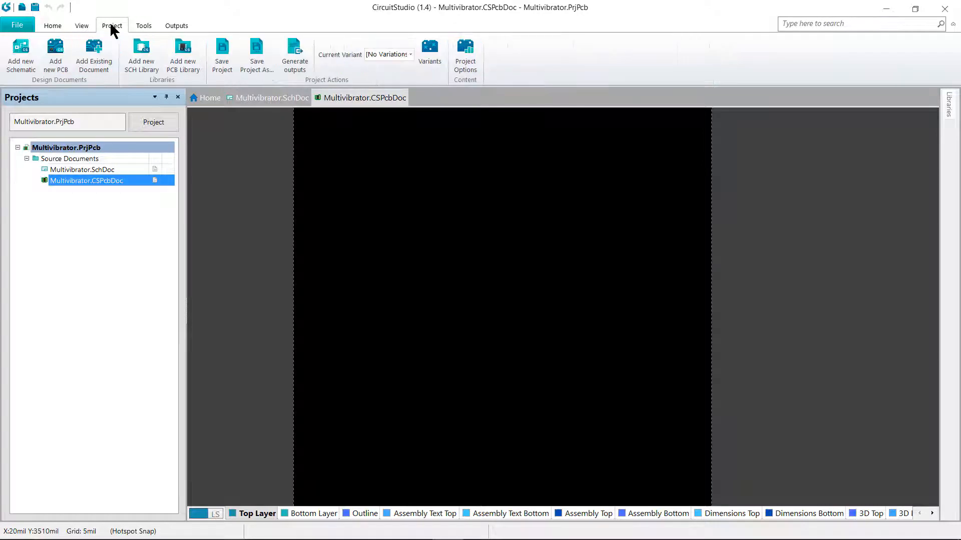
{"action": "left_click", "coordinate": [268, 100]}
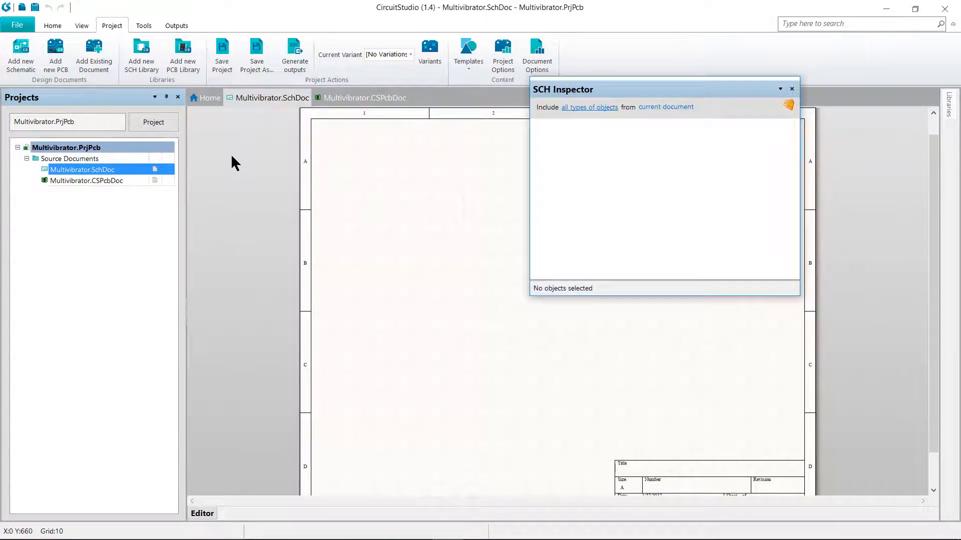
{"action": "left_click", "coordinate": [544, 62]}
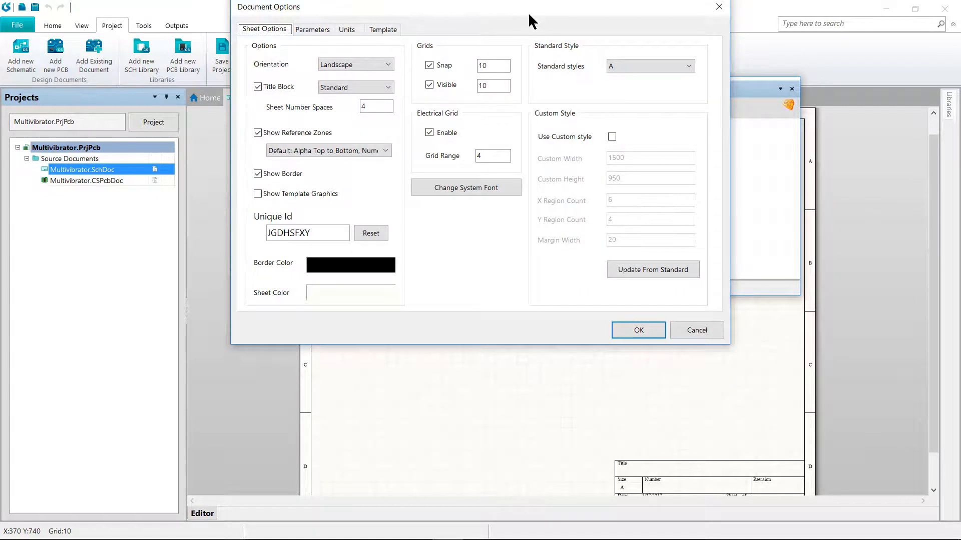
{"action": "left_click_drag", "start_coordinate": [525, 12], "coordinate": [521, 83]}
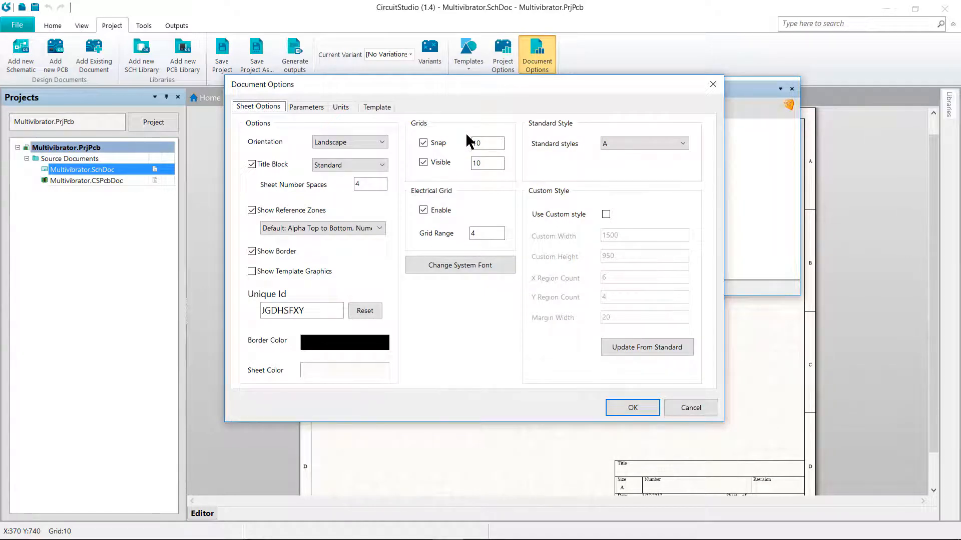
{"action": "left_click", "coordinate": [682, 143]}
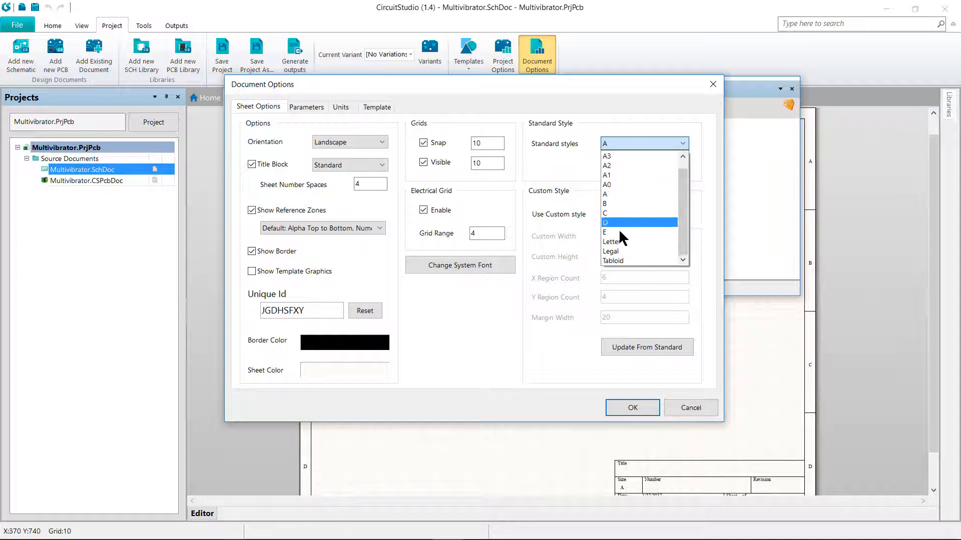
{"action": "left_click", "coordinate": [616, 241]}
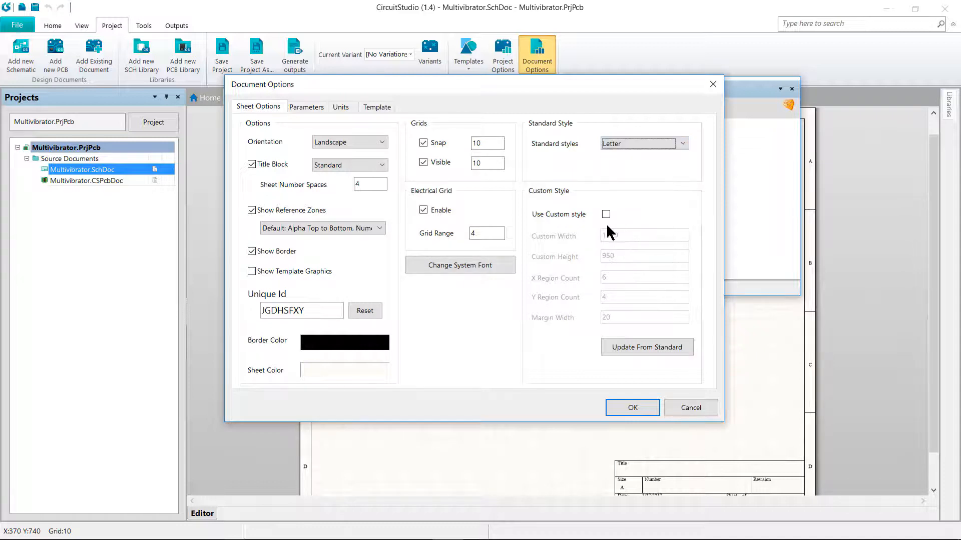
{"action": "left_click", "coordinate": [634, 408]}
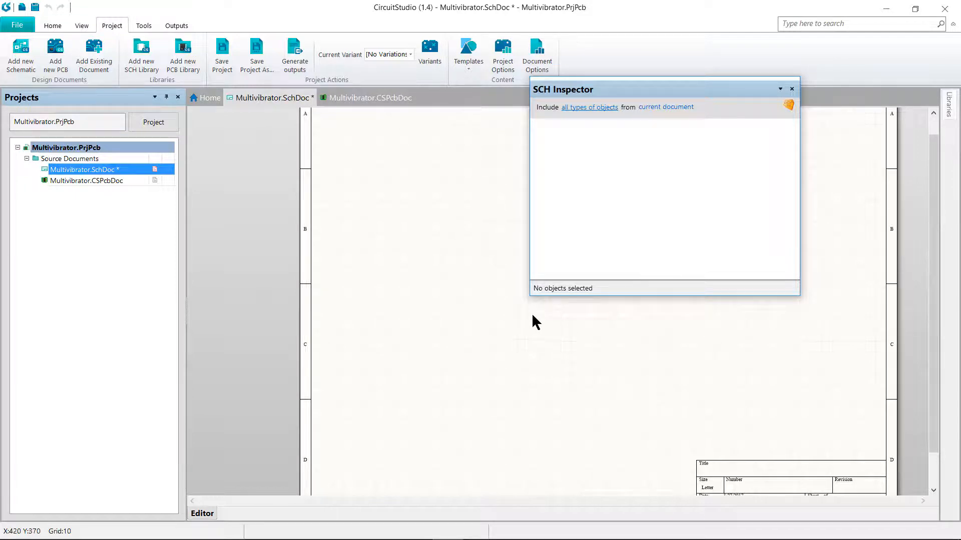
Fit the whole schematic sheet in view and save the schematic
{"action": "left_click", "coordinate": [82, 26]}
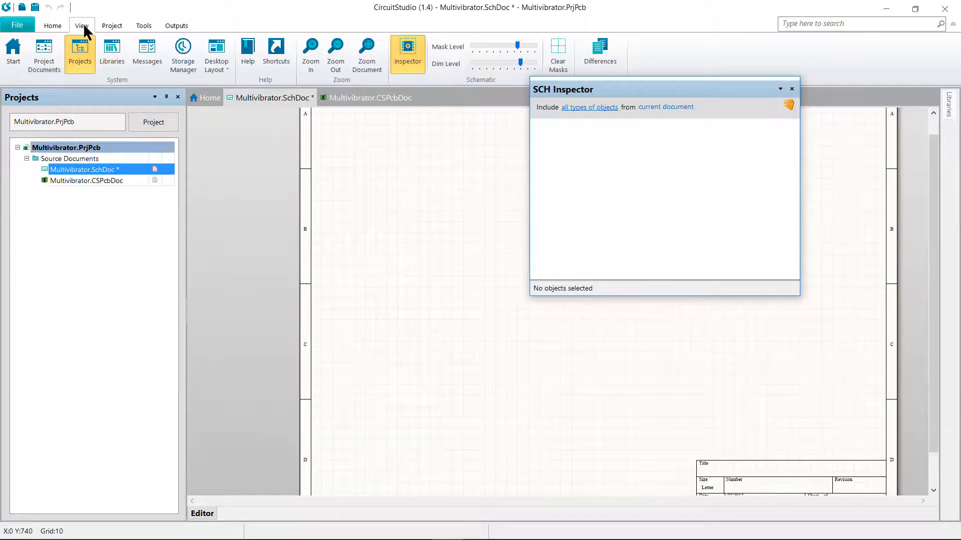
{"action": "left_click", "coordinate": [357, 56]}
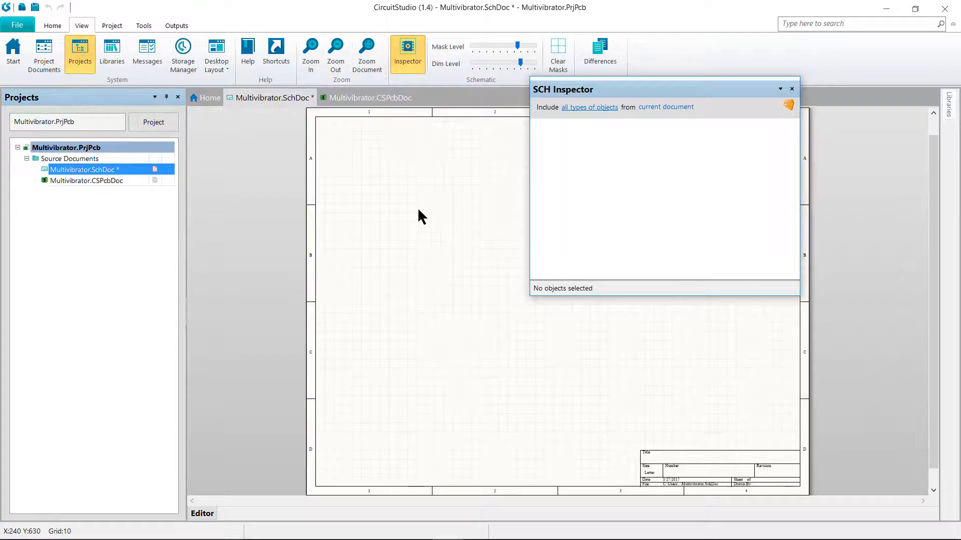
{"action": "key", "text": "ctrl+Page_Down"}
{"action": "key", "text": "ctrl+s"}
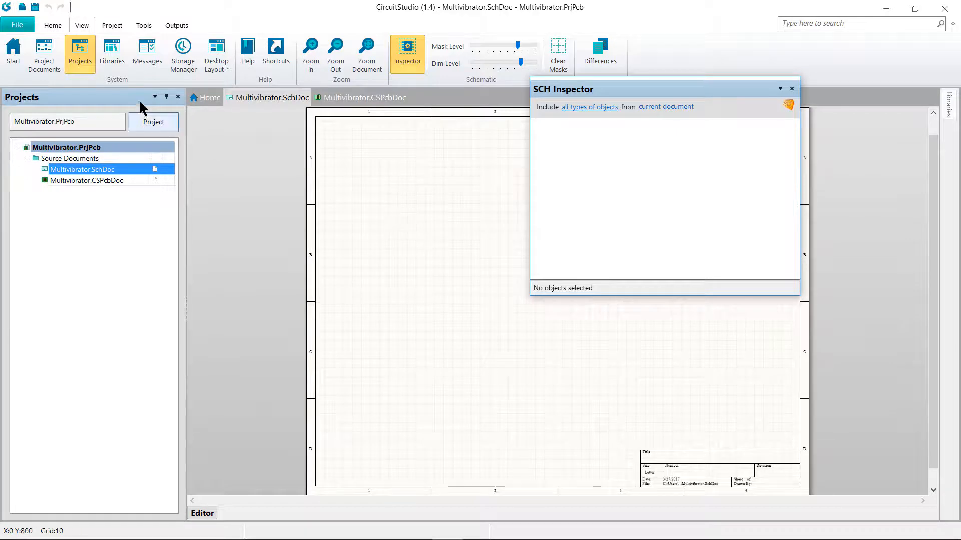
In the schematic Graphical Editing preferences, use the Large Cursor 90 cursor type and make the auto pan speed slightly slower
{"action": "left_click", "coordinate": [17, 25]}
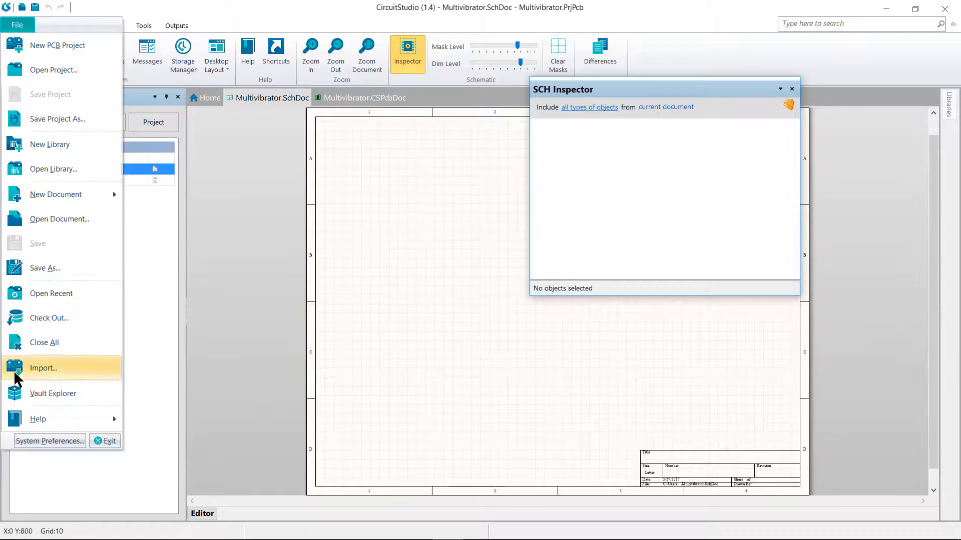
{"action": "left_click", "coordinate": [44, 441]}
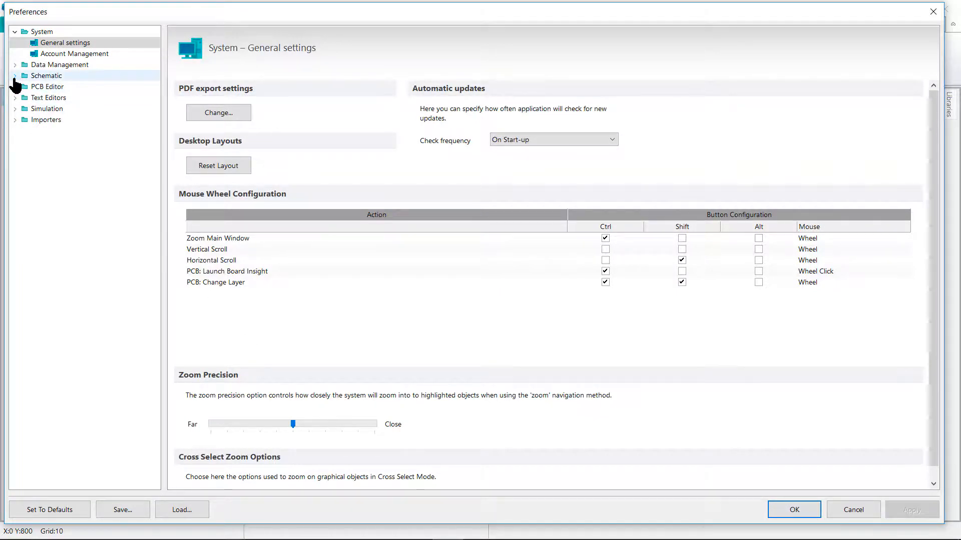
{"action": "left_click", "coordinate": [15, 78]}
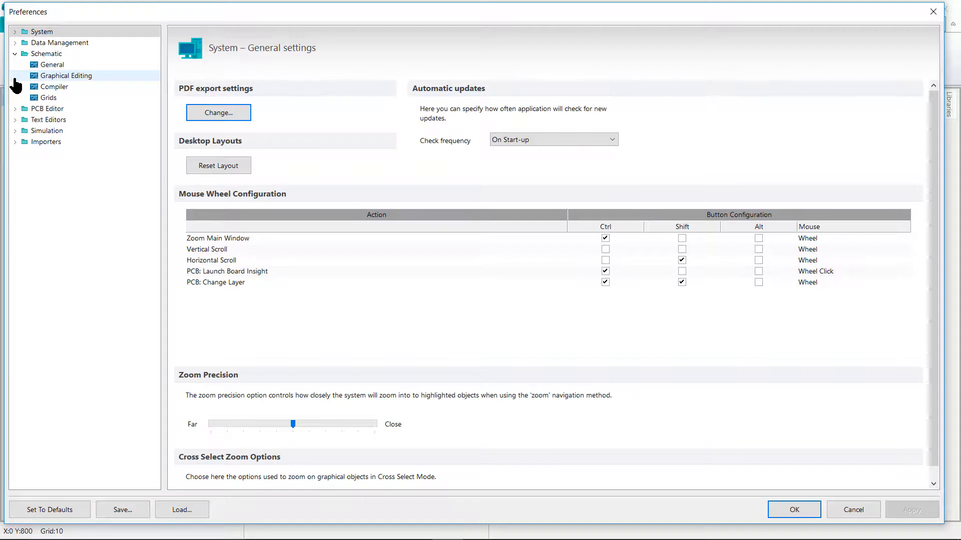
{"action": "left_click", "coordinate": [55, 76]}
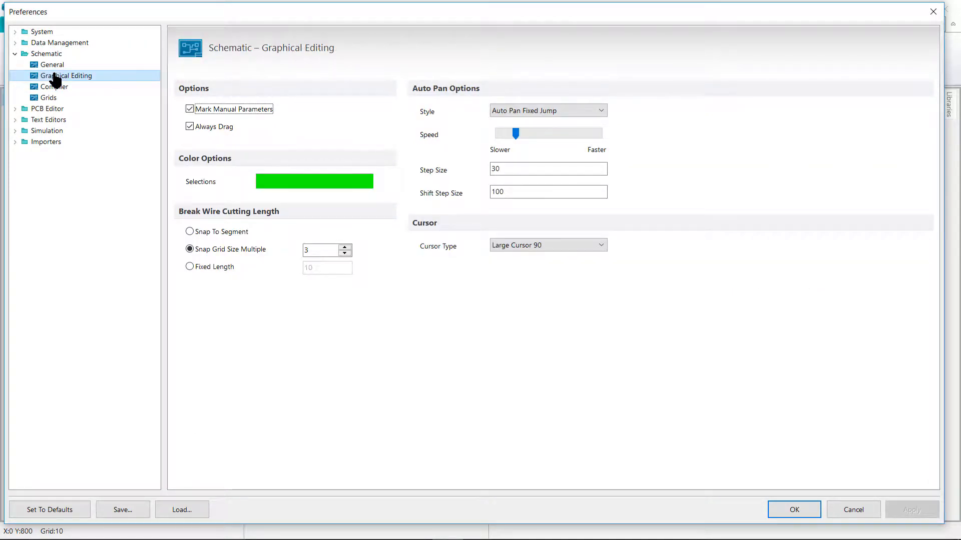
{"action": "left_click", "coordinate": [531, 246]}
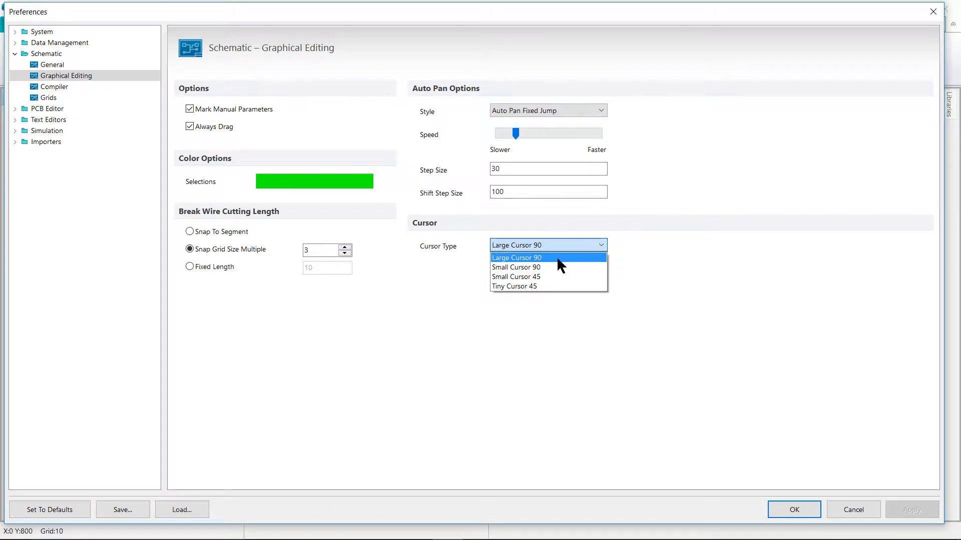
{"action": "left_click", "coordinate": [548, 317]}
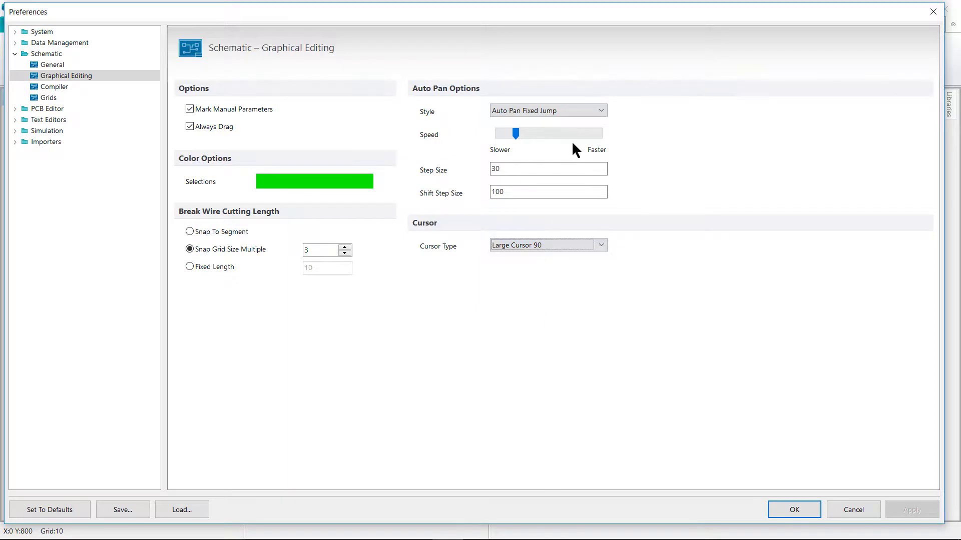
{"action": "left_click", "coordinate": [515, 133]}
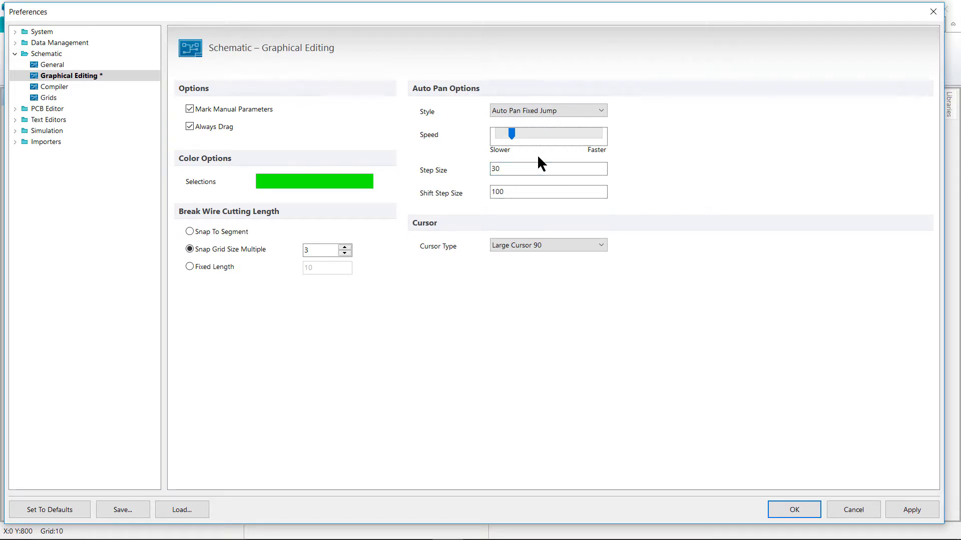
{"action": "left_click", "coordinate": [800, 508]}
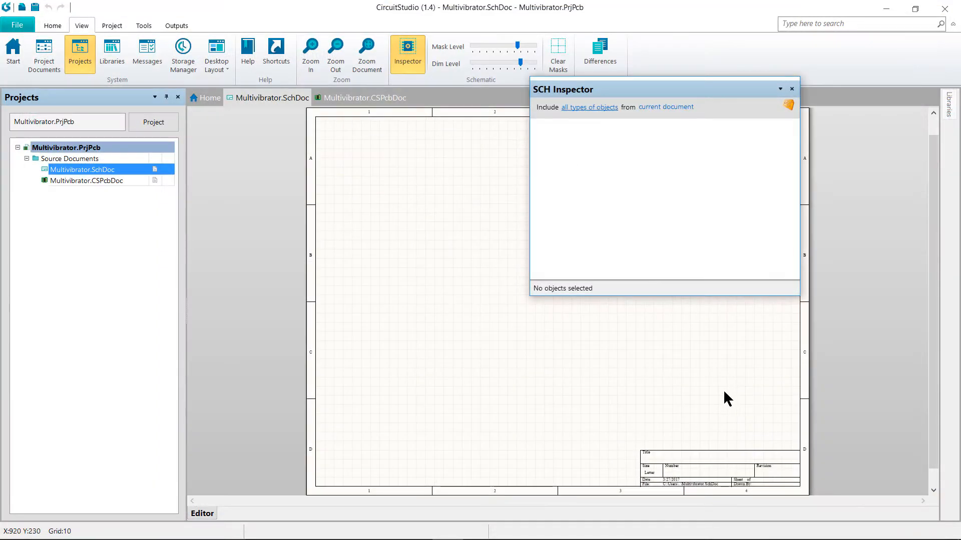